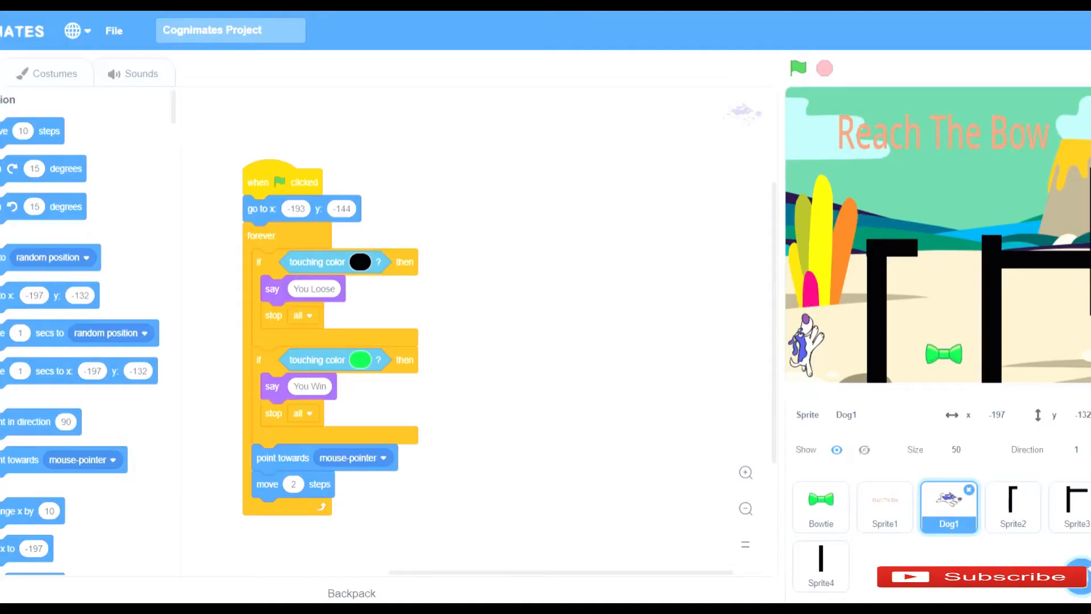
# Run the finished Reach The Bow game to see the dog being guided past the black walls to the bow tie
pyautogui.click(798, 68)
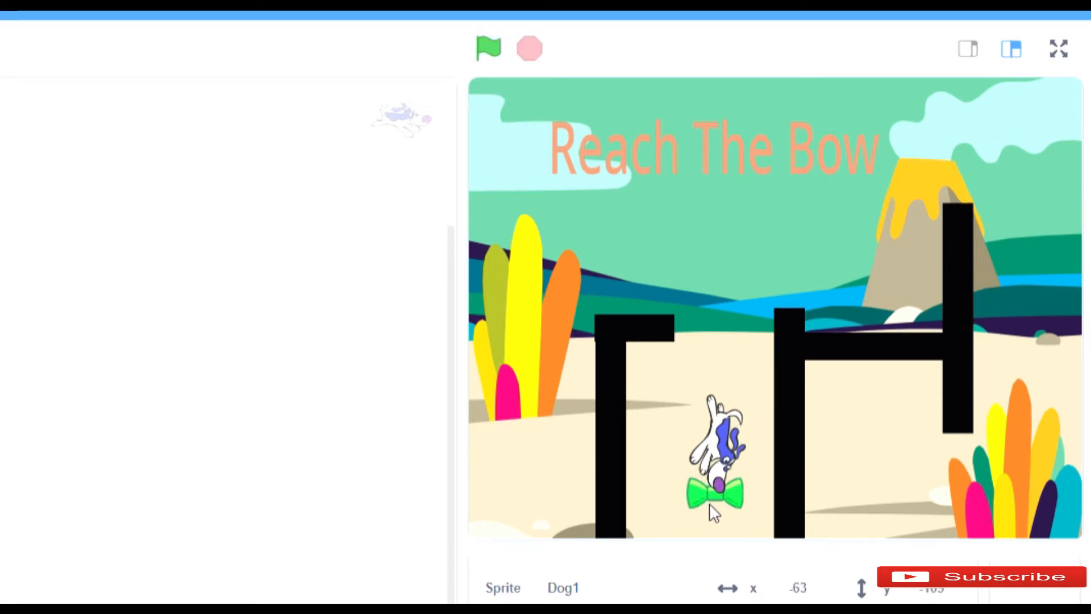
pyautogui.click(497, 53)
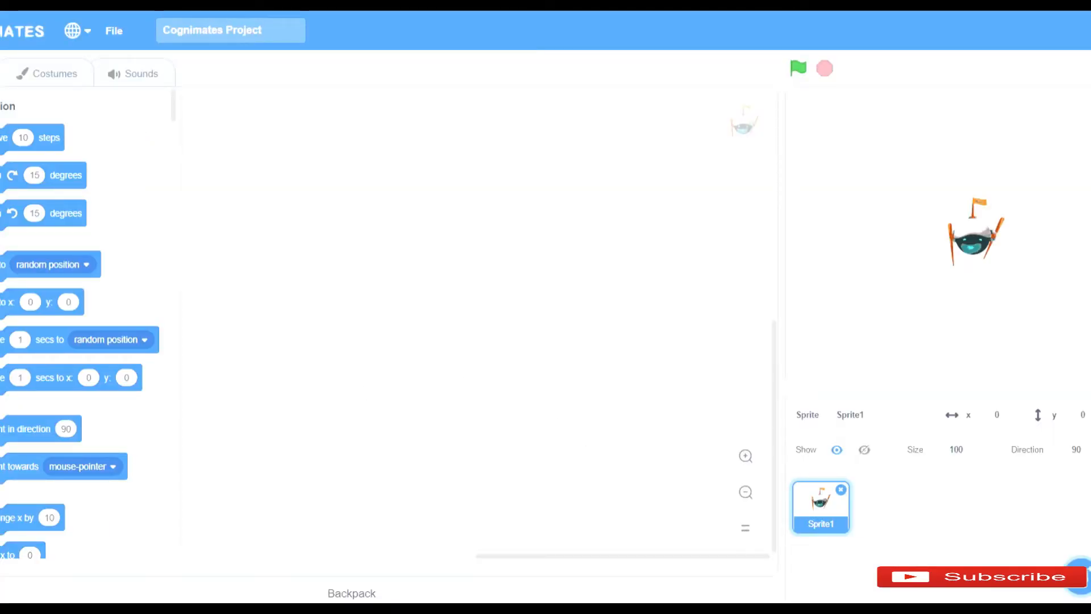
# Delete the default sprite and add the Savanna backdrop from the backdrop library
pyautogui.click(841, 489)
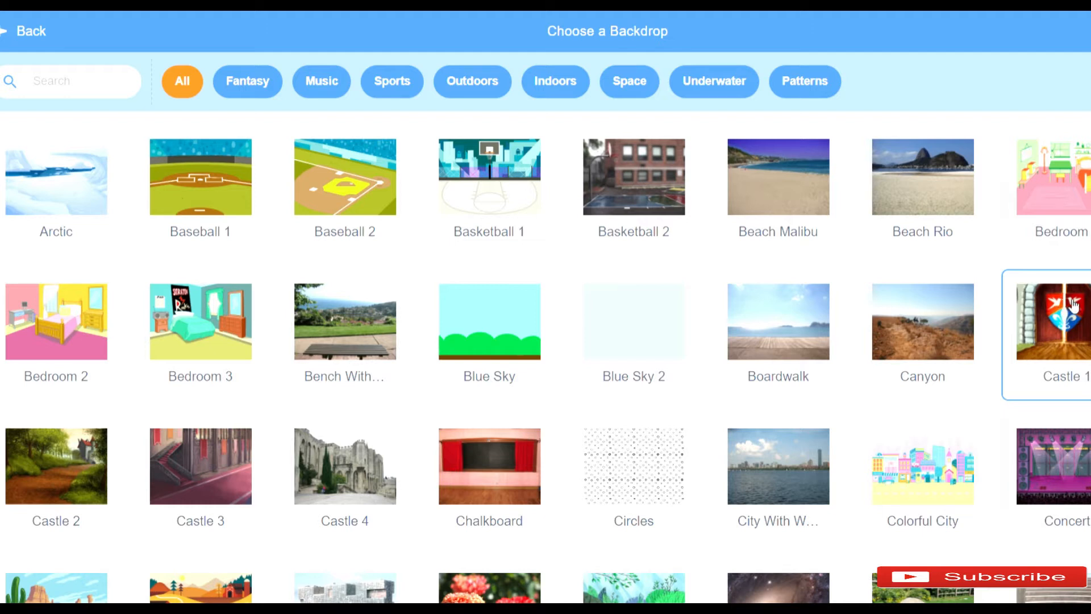
pyautogui.scroll(-5, 546, 364)
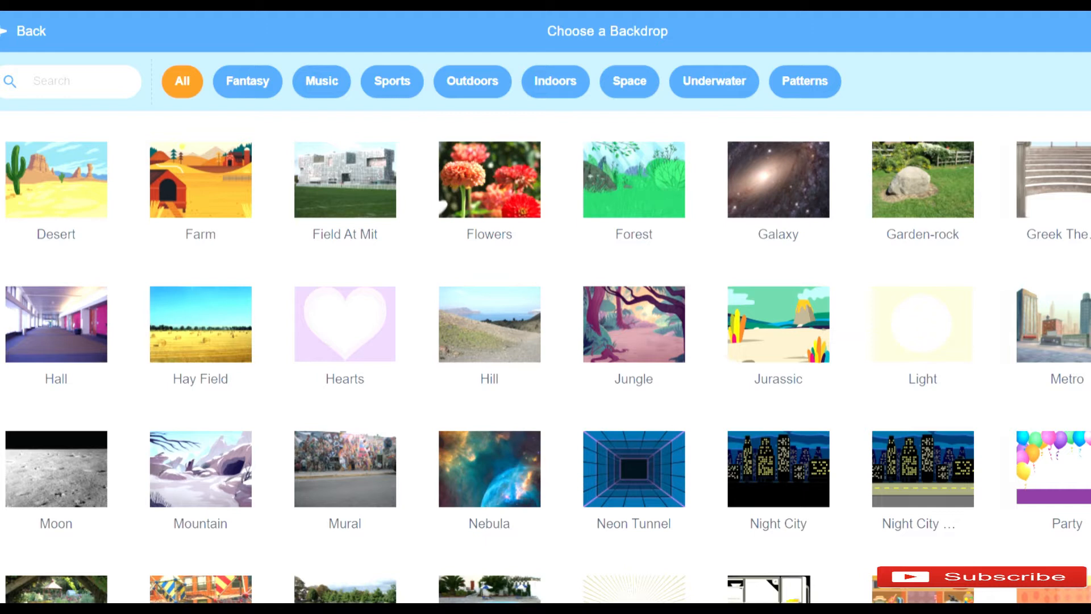
pyautogui.scroll(-5, 546, 364)
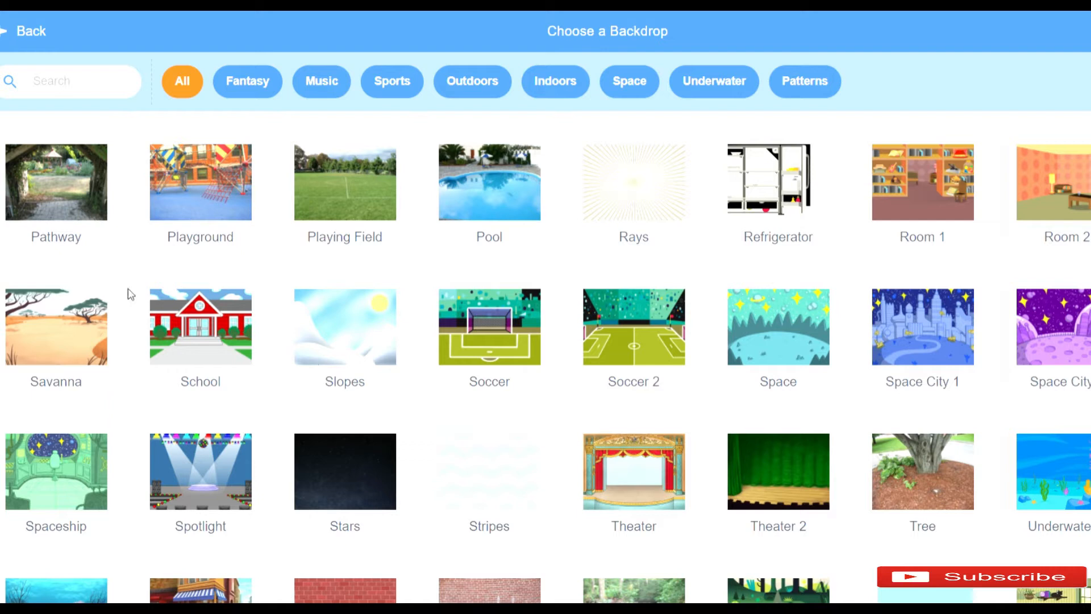
pyautogui.click(91, 318)
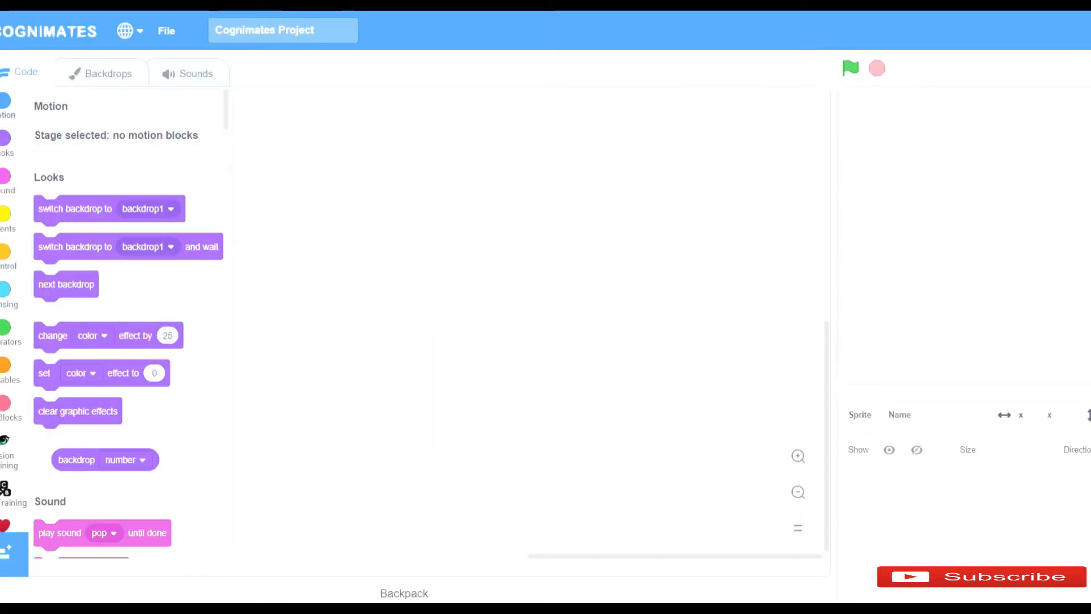
# Delete the blank backdrop1 from the stage's backdrops and return to the code view
pyautogui.click(139, 79)
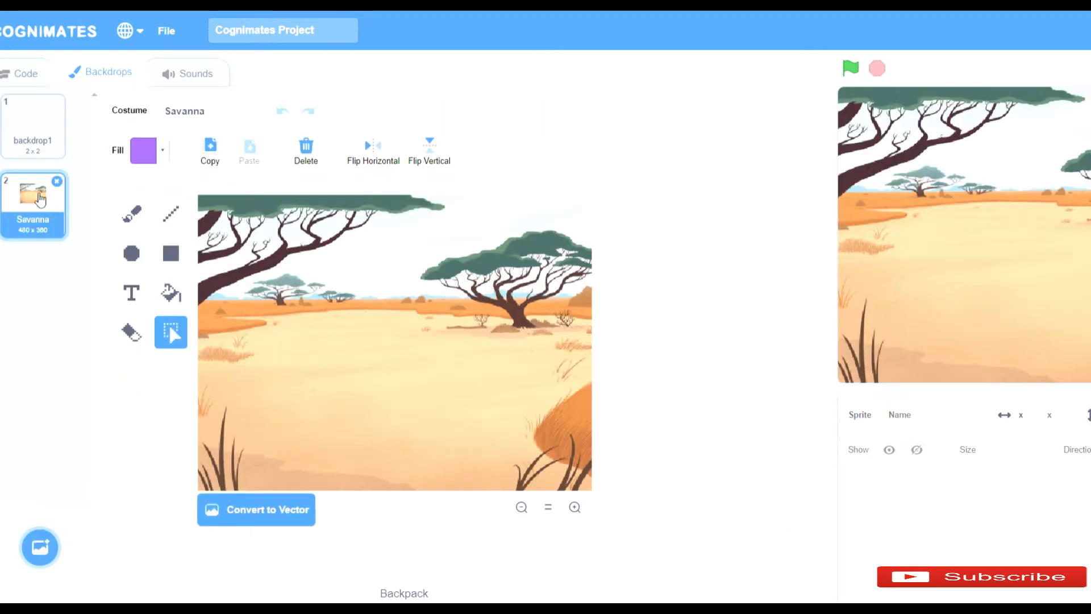
pyautogui.click(30, 149)
pyautogui.click(59, 104)
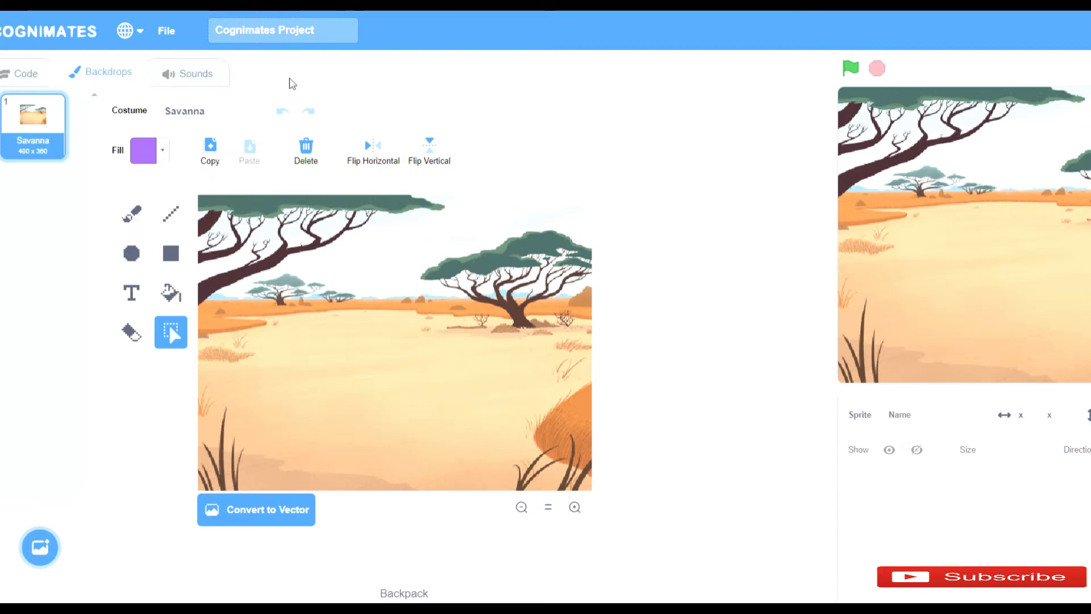
pyautogui.click(31, 84)
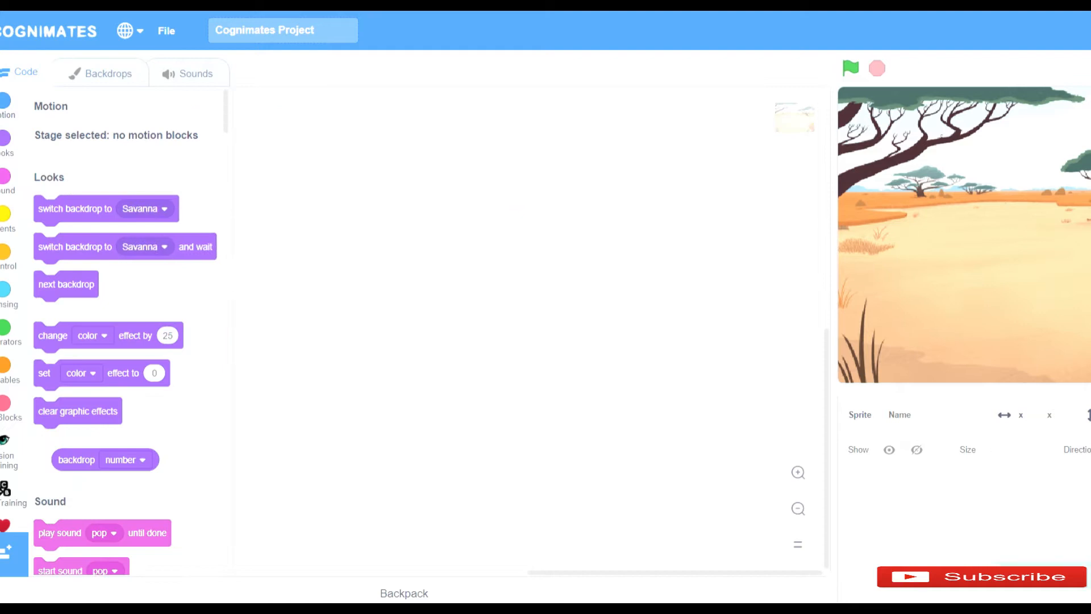
# Search the sprite library for "lion" and add the Lion sprite
pyautogui.click(1089, 576)
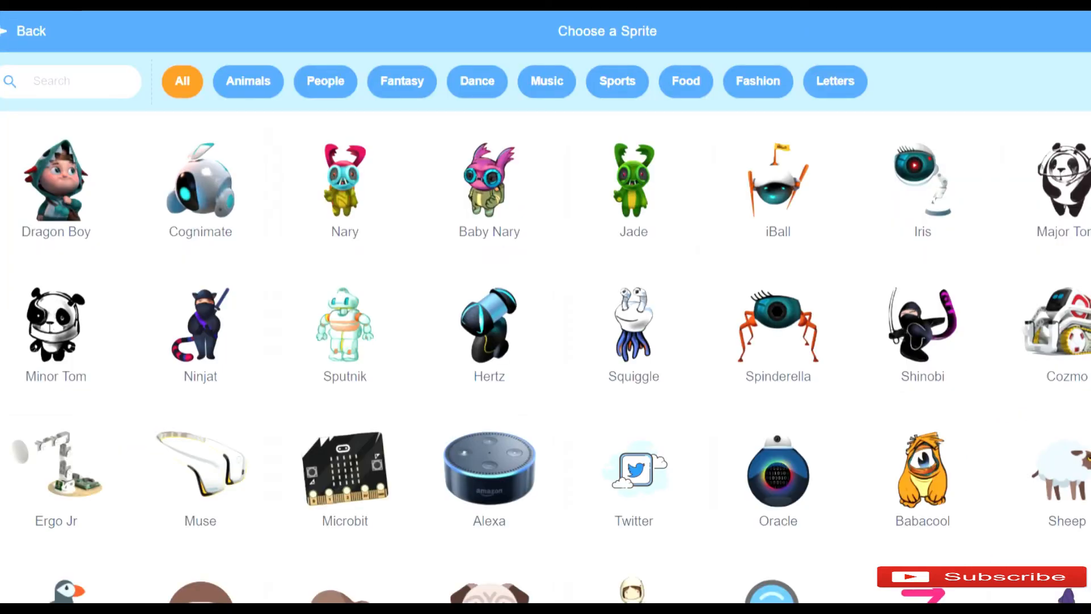
pyautogui.click(85, 84)
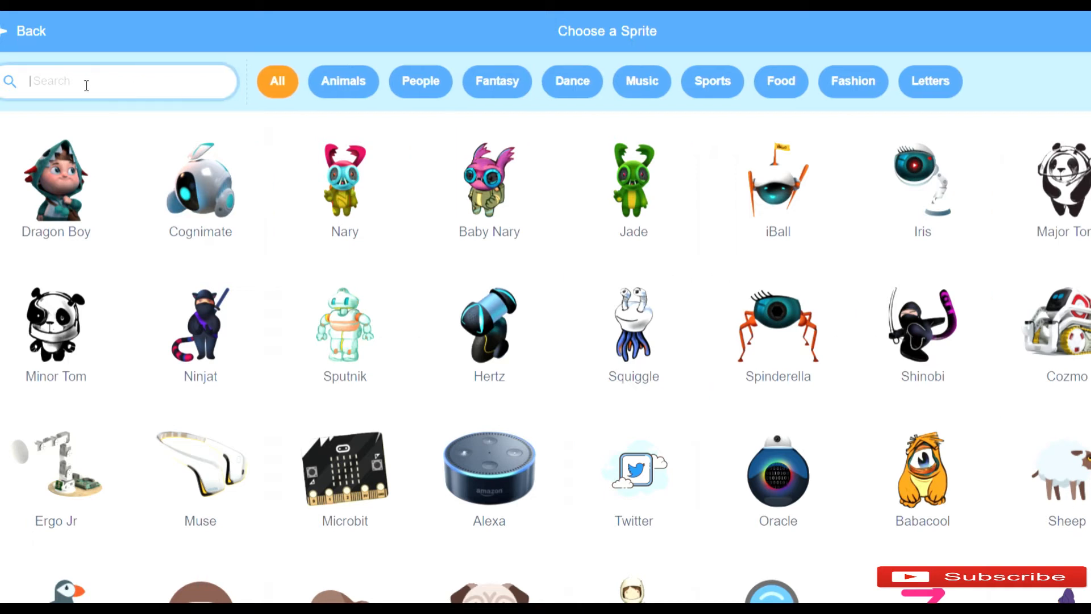
pyautogui.write('lion')
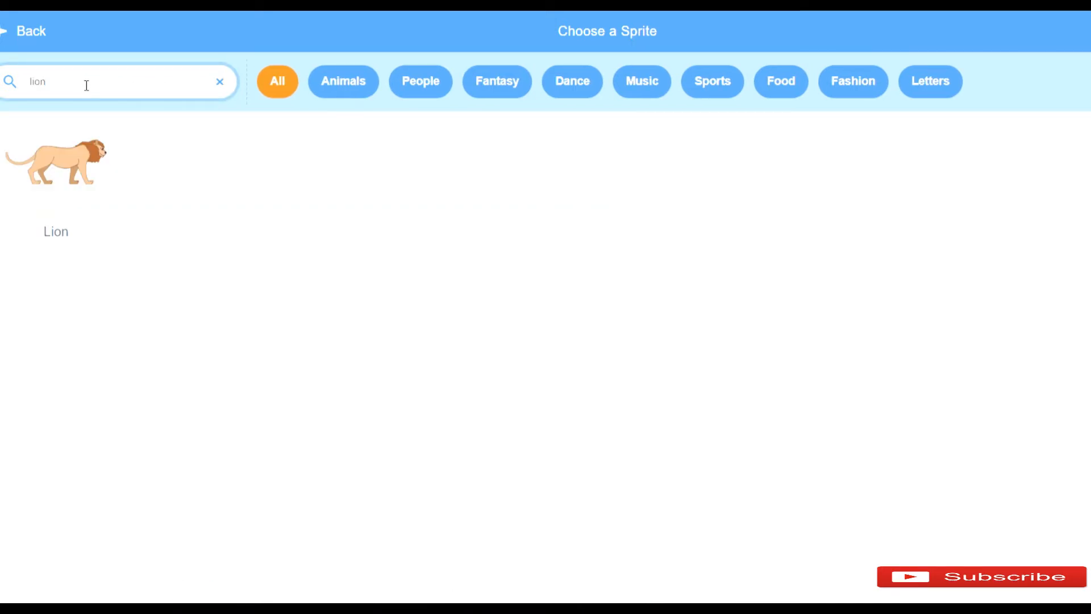
pyautogui.click(89, 186)
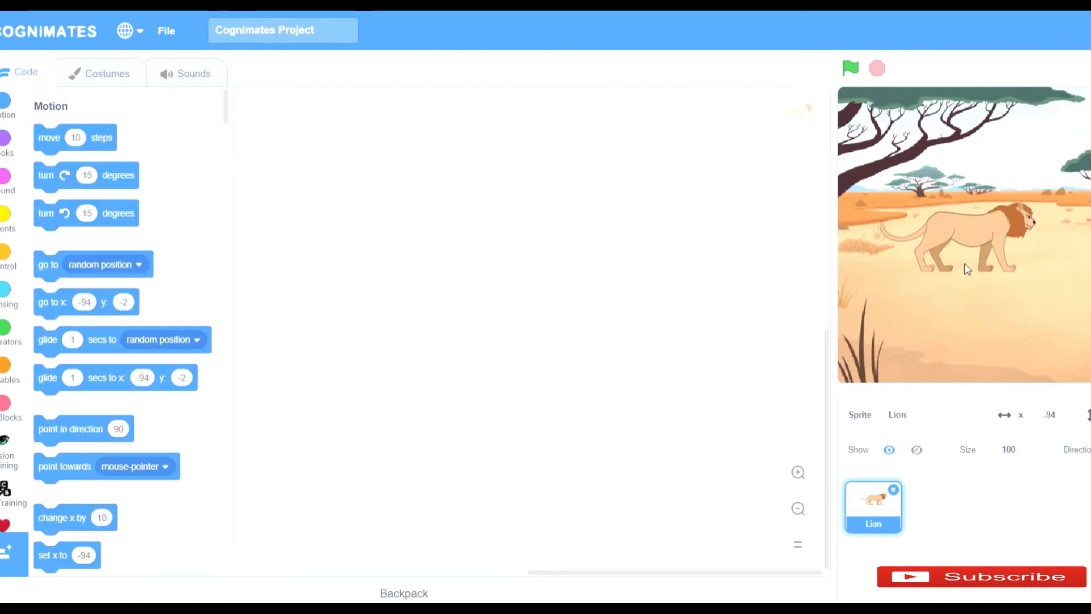
# Set the Lion's size to 40 and place it low on the stage at about x -144, y -143
pyautogui.moveTo(950, 265); pyautogui.dragTo(951, 324)
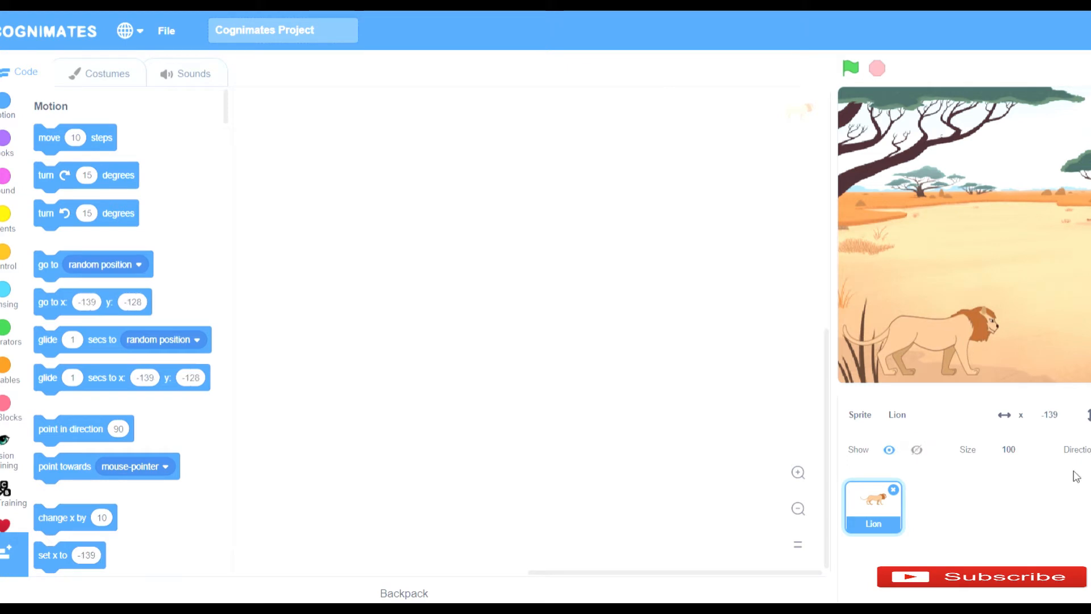
pyautogui.click(1009, 449)
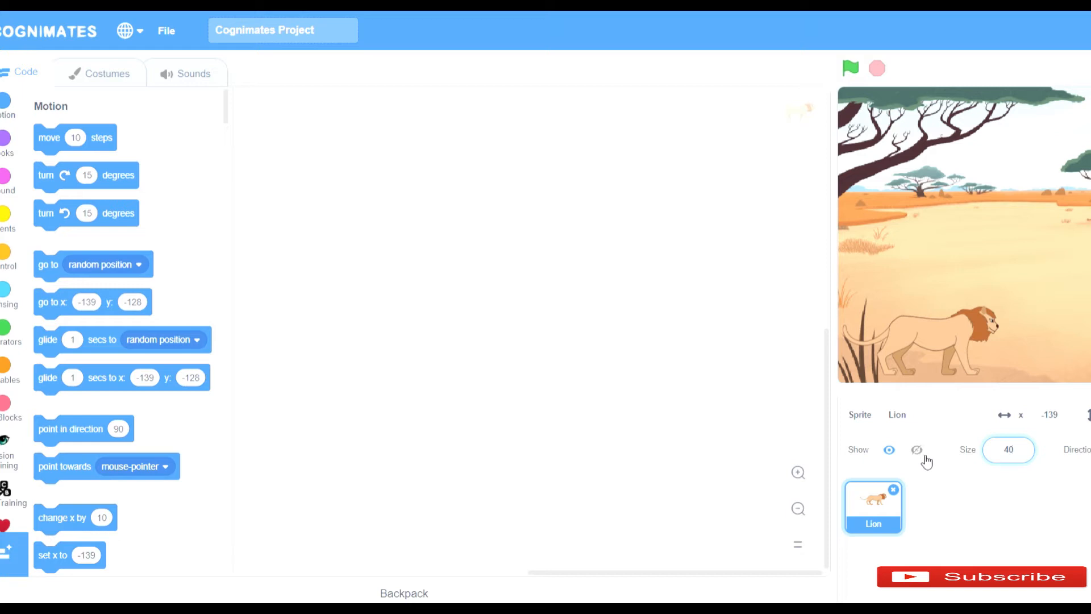
pyautogui.click(1002, 517)
pyautogui.moveTo(923, 348); pyautogui.dragTo(922, 352)
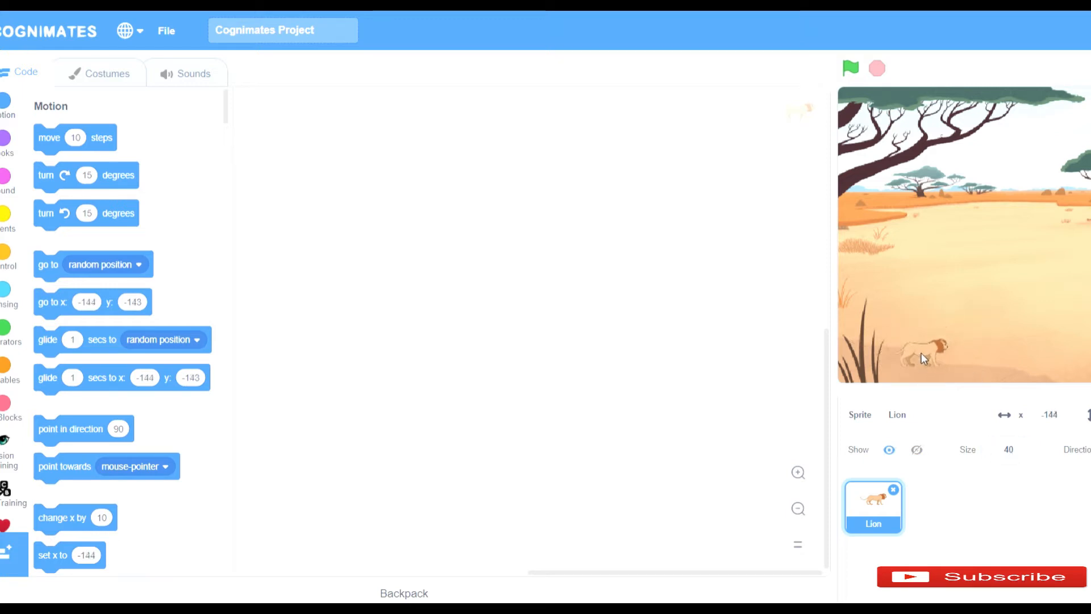
# Delete the lion-b and lion-c costumes so the Lion keeps only lion-a
pyautogui.click(107, 79)
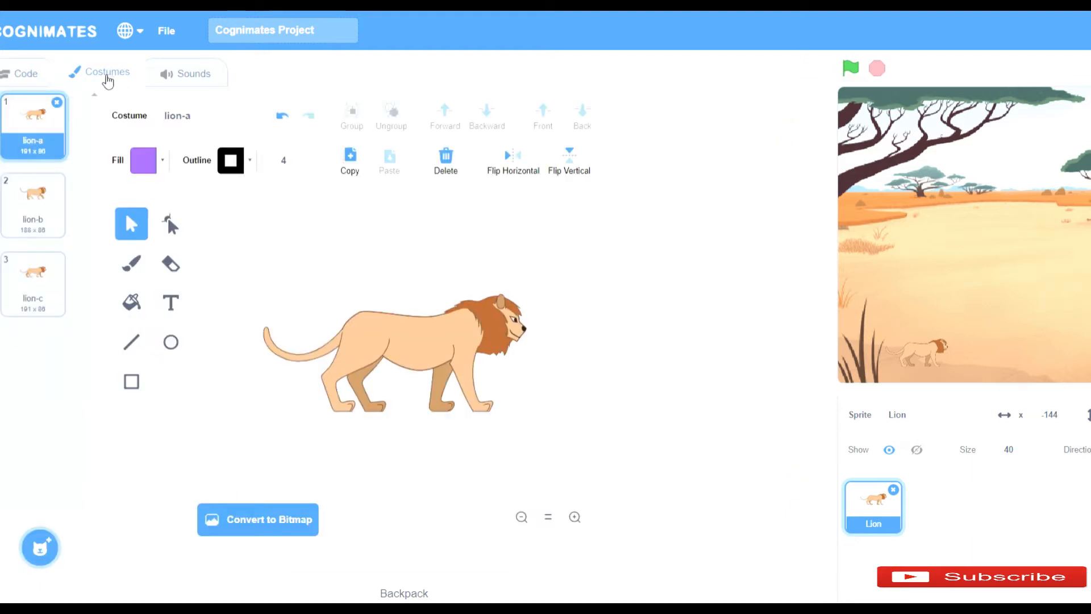
pyautogui.click(54, 188)
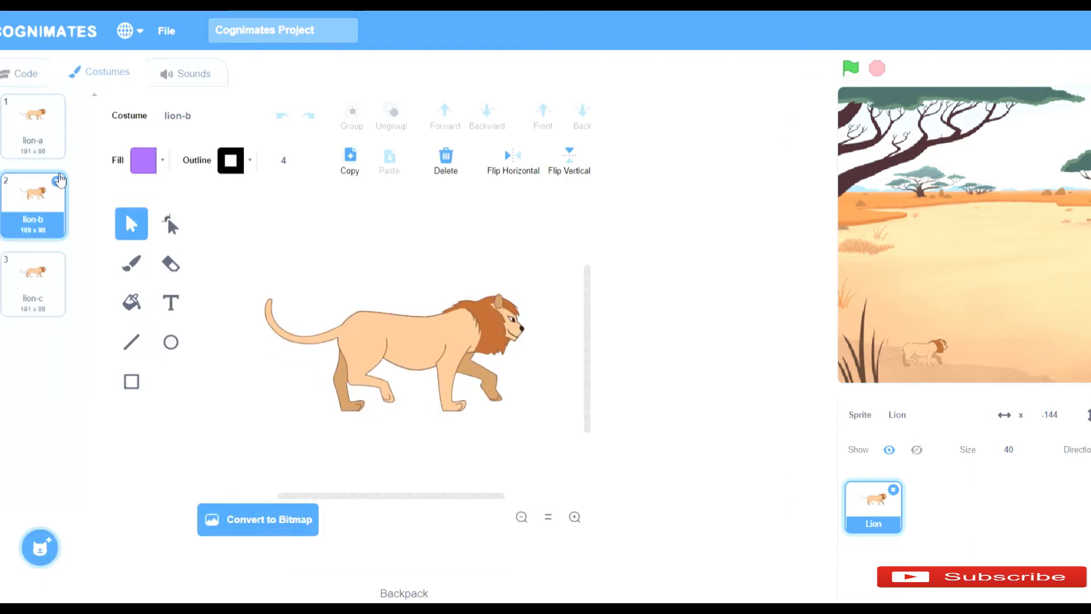
pyautogui.click(57, 181)
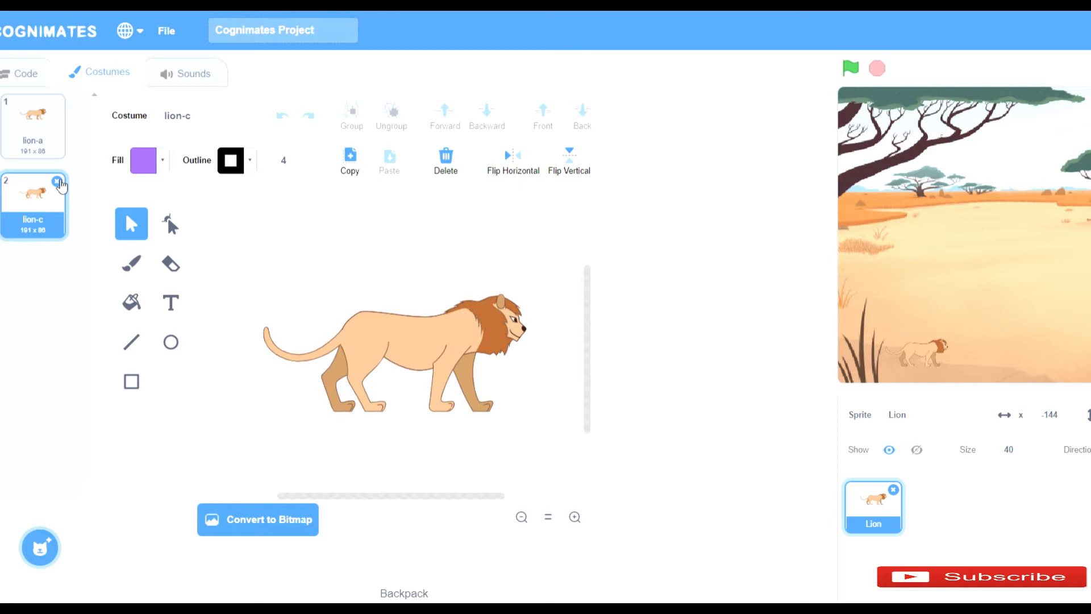
pyautogui.click(58, 181)
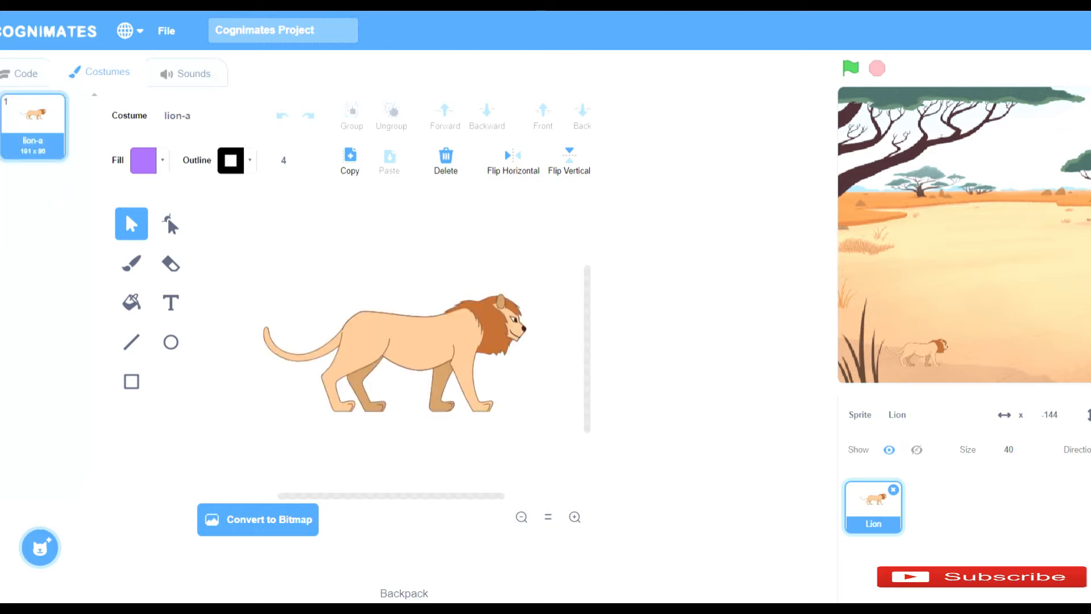
# Fill a small patch of sand near the middle of the Savanna backdrop with light cyan, then return to the code view
pyautogui.click(1090, 501)
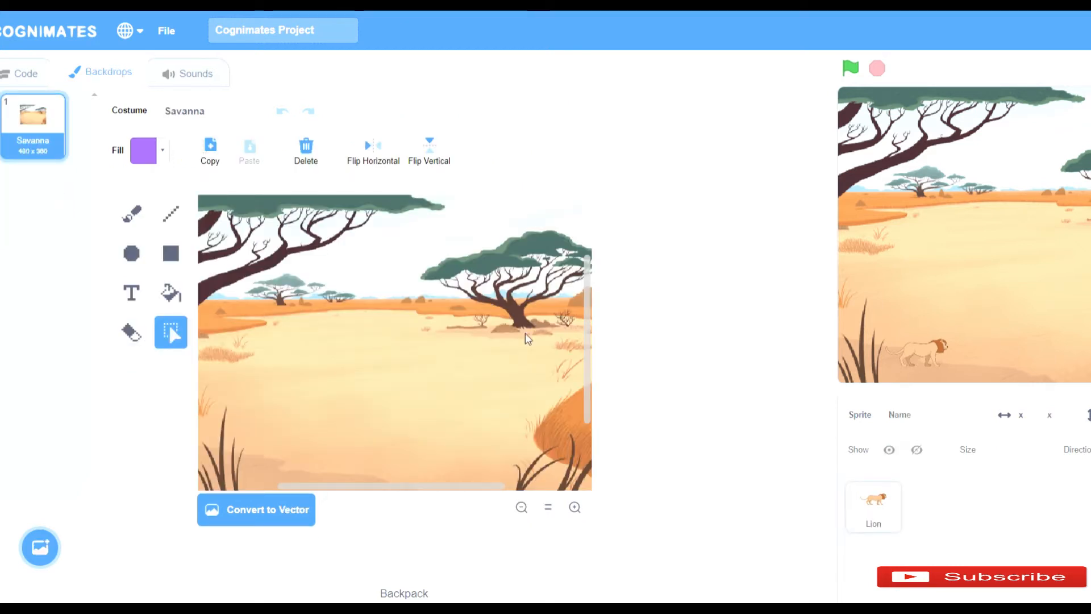
pyautogui.click(169, 151)
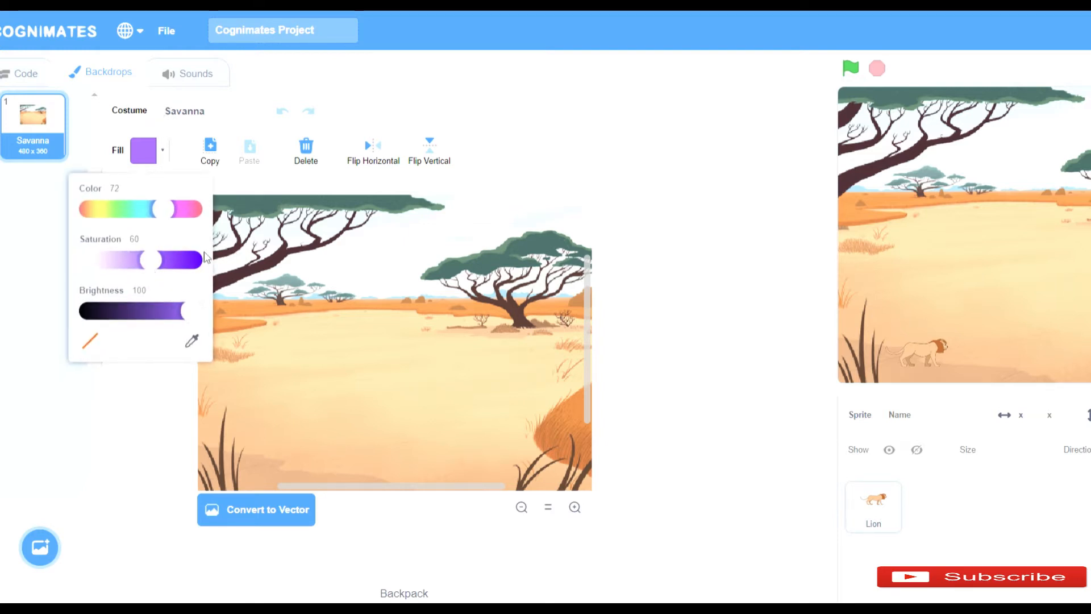
pyautogui.click(146, 210)
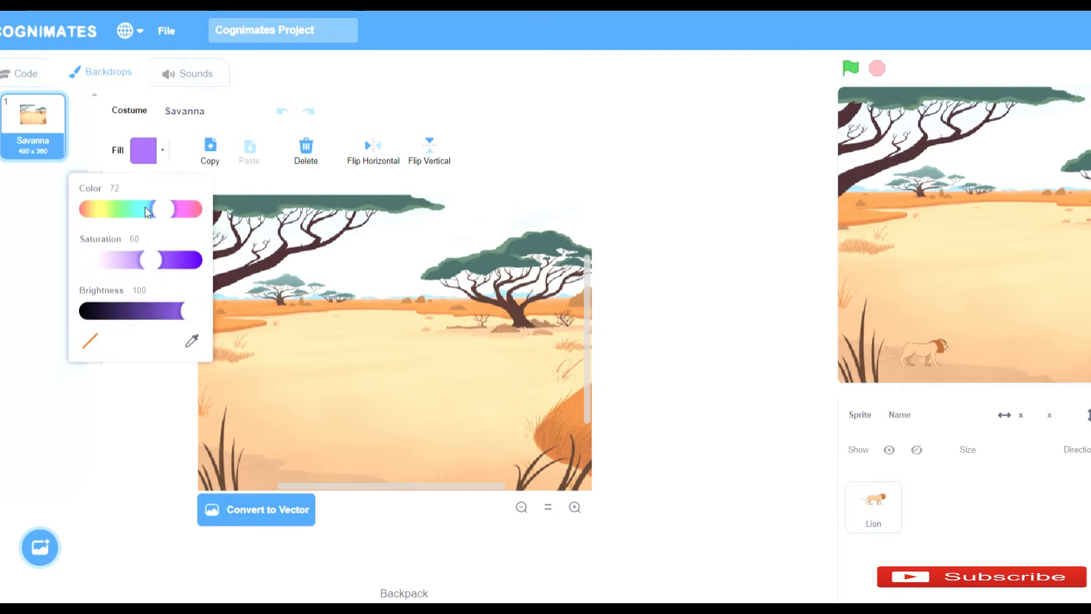
pyautogui.click(29, 281)
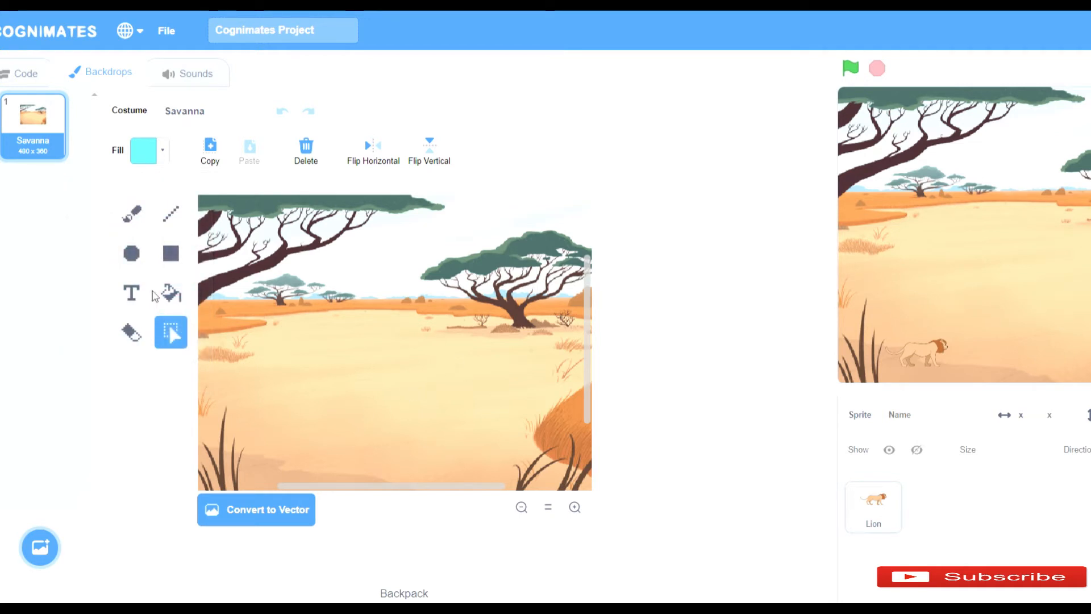
pyautogui.click(172, 295)
pyautogui.click(358, 360)
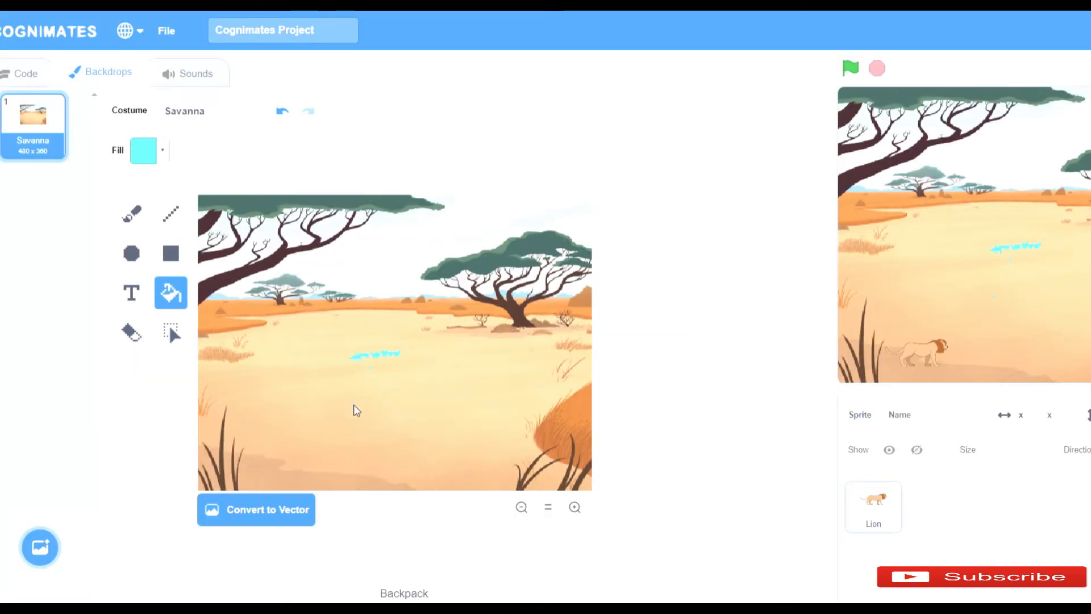
pyautogui.click(42, 80)
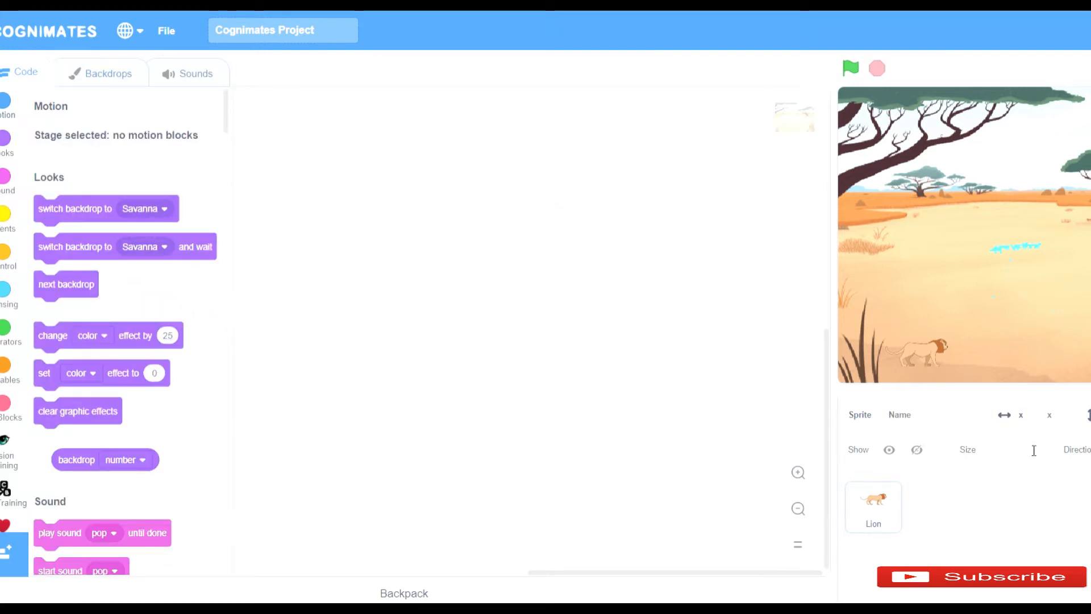
# Set the Lion's size to 70 and place it in the stage's lower-left corner at about x -212, y -145
pyautogui.click(901, 525)
pyautogui.click(1030, 449)
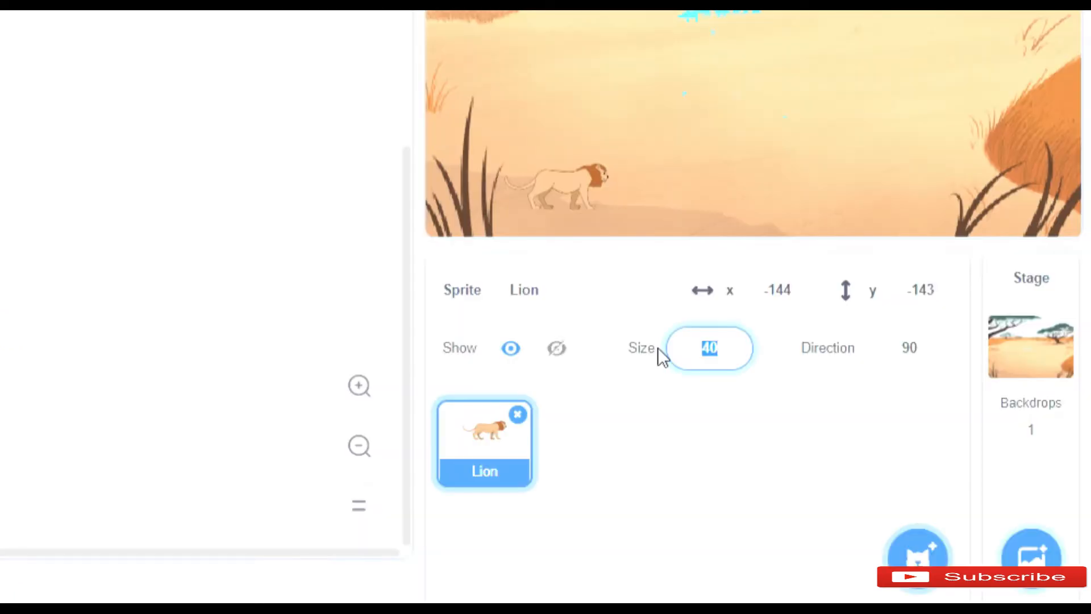
pyautogui.write('70')
pyautogui.click(776, 472)
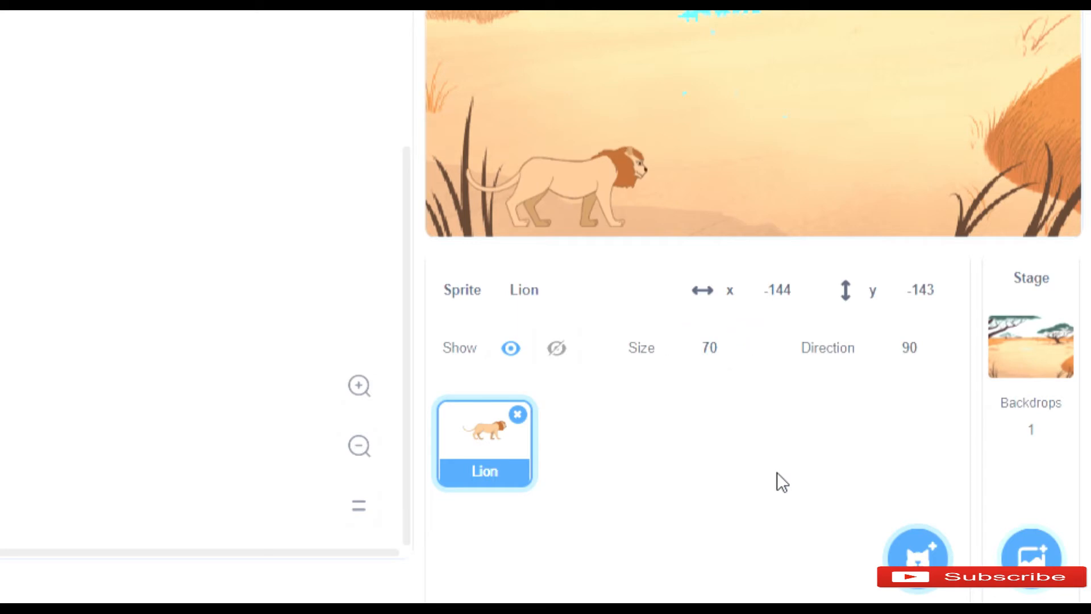
pyautogui.moveTo(567, 175); pyautogui.dragTo(497, 176)
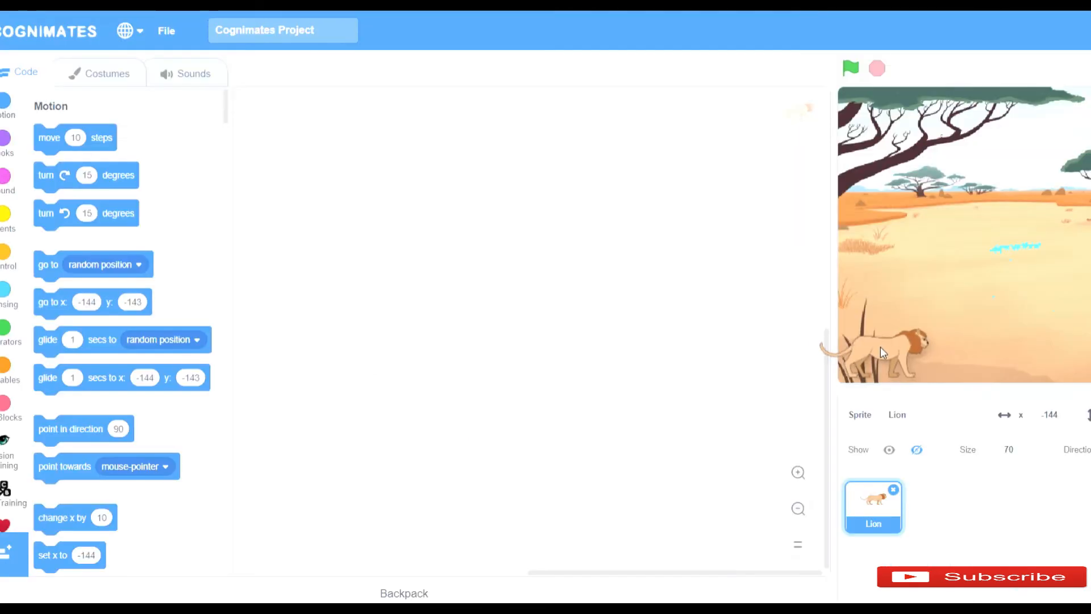
pyautogui.moveTo(882, 350); pyautogui.dragTo(867, 348)
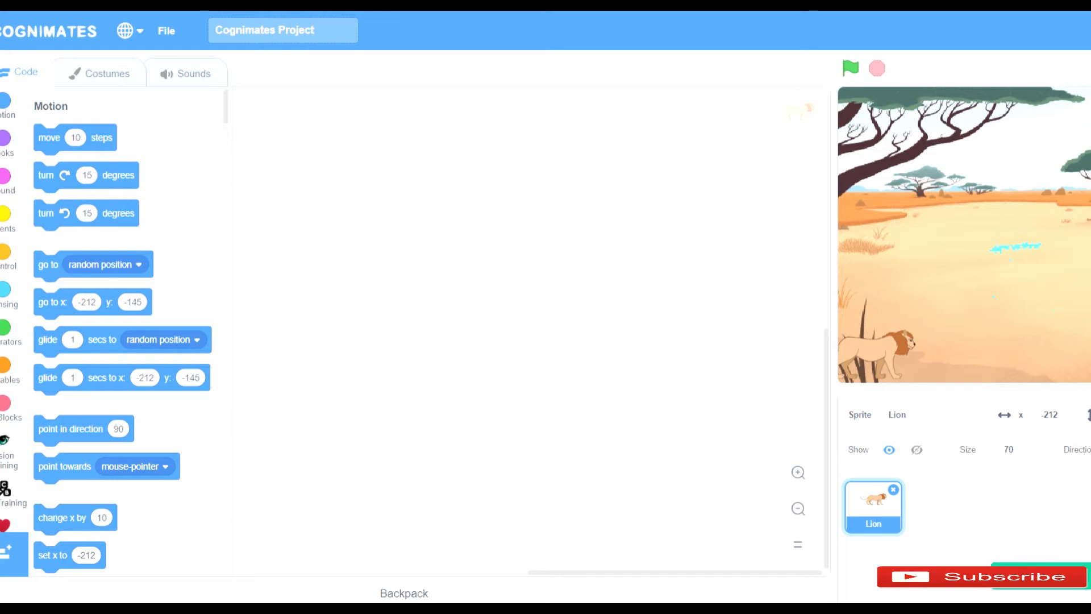
# Search the sprite library for "dee" and add the Reindeer sprite
pyautogui.click(1088, 575)
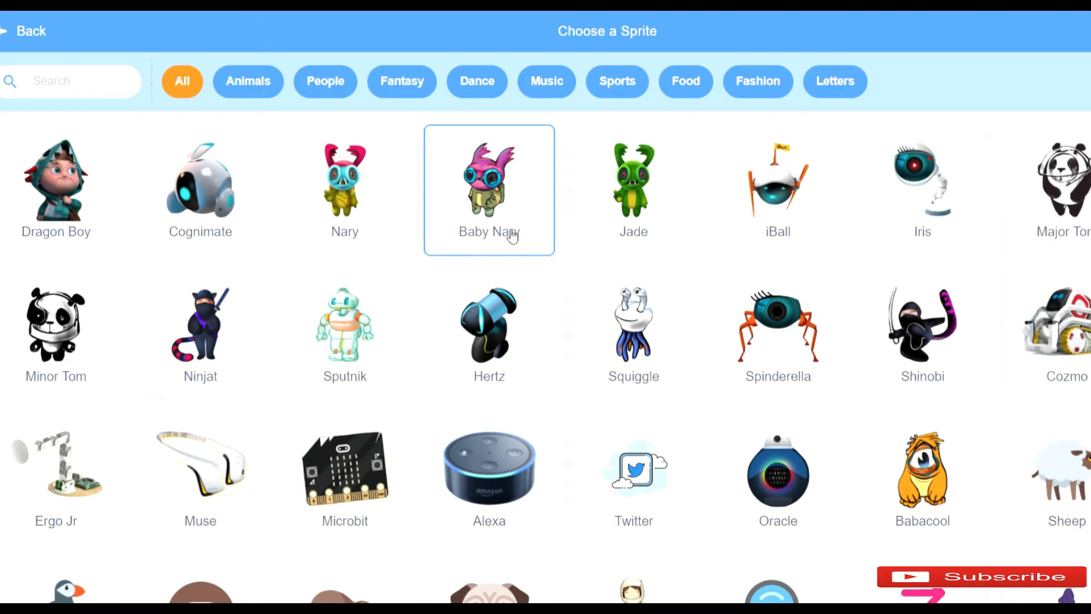
pyautogui.click(105, 99)
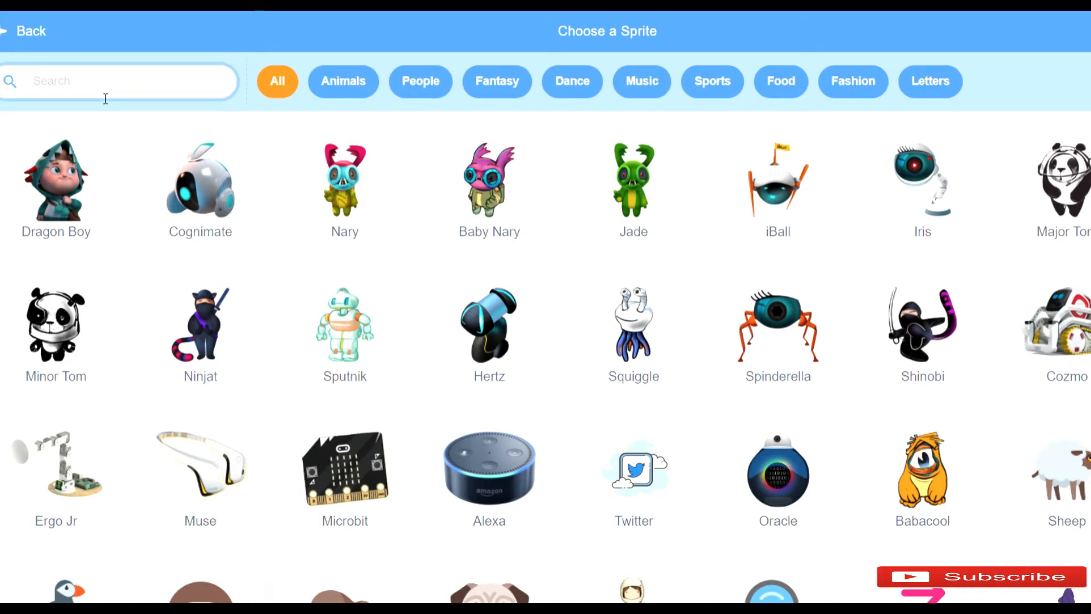
pyautogui.write('dee')
pyautogui.click(59, 172)
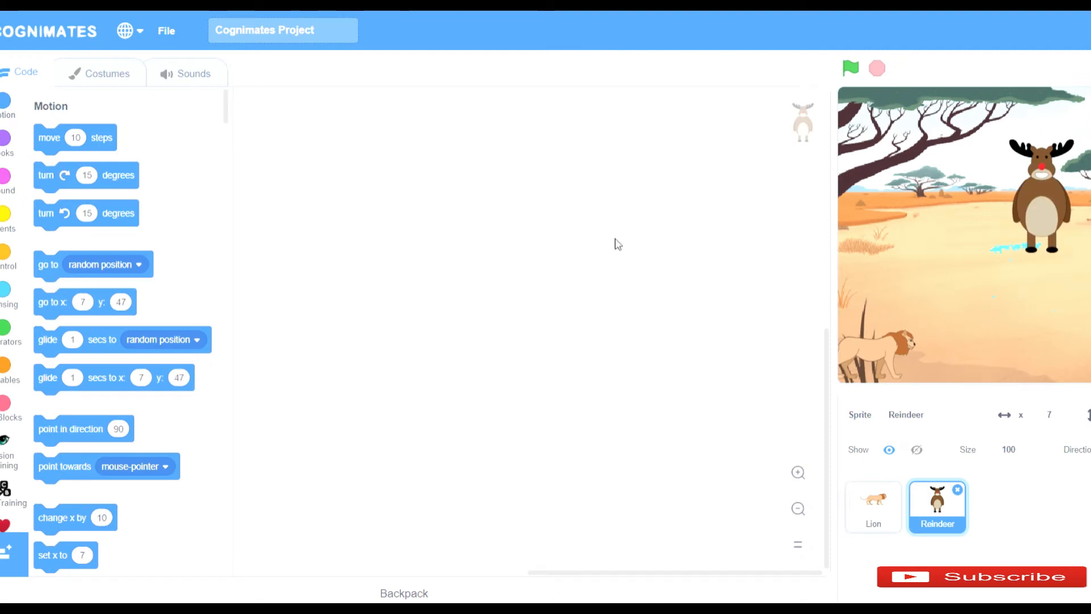
# Set the Reindeer's size to 50 and place it just above the cyan patch at about x -22, y 24
pyautogui.click(1029, 449)
pyautogui.write('50')
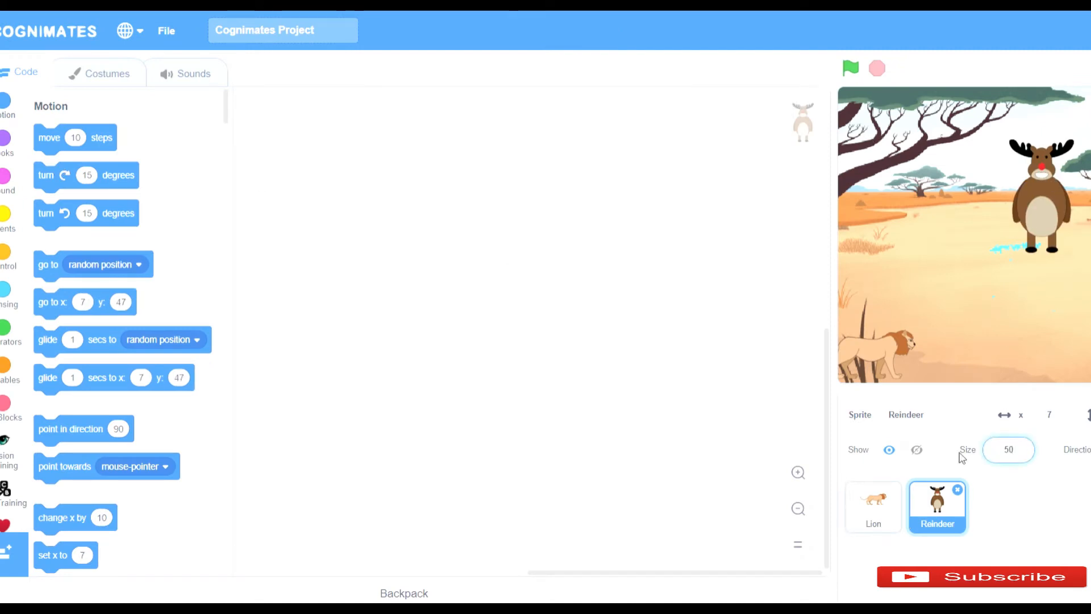
pyautogui.click(1008, 506)
pyautogui.moveTo(1043, 200); pyautogui.dragTo(1019, 221)
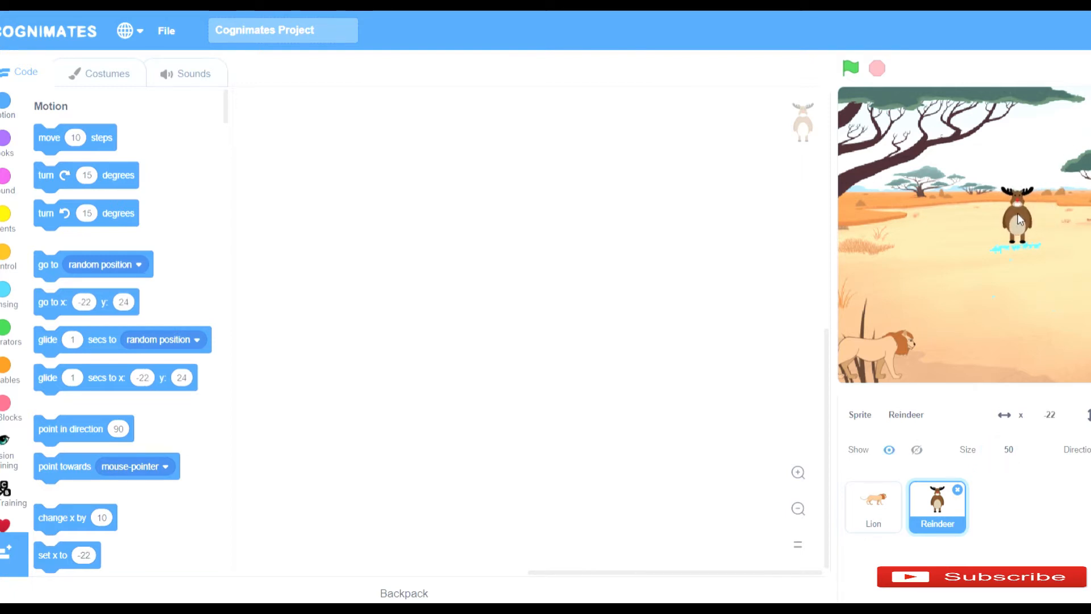